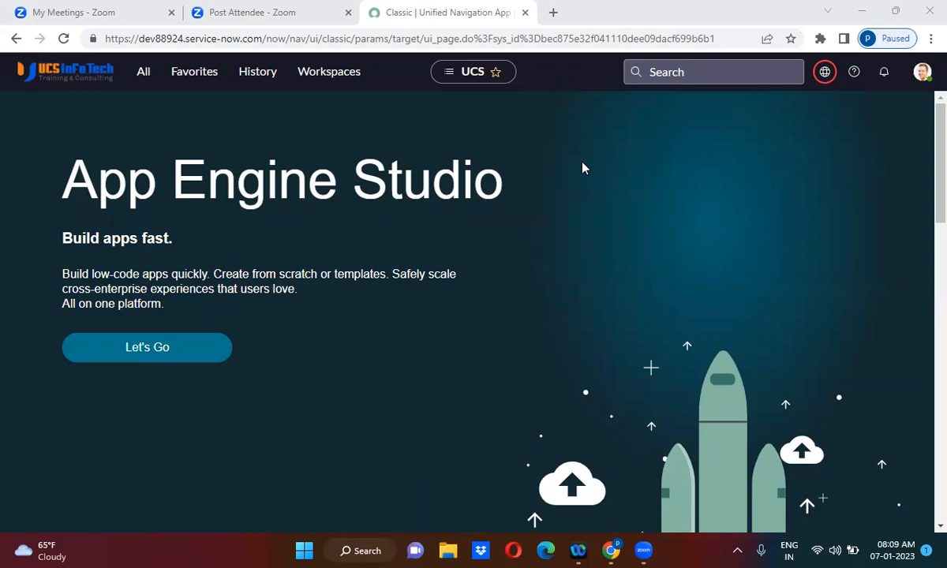
Step: Open the system properties list by entering sys_properties.LIST in the application navigator filter
click(144, 72)
click(118, 113)
text(s)
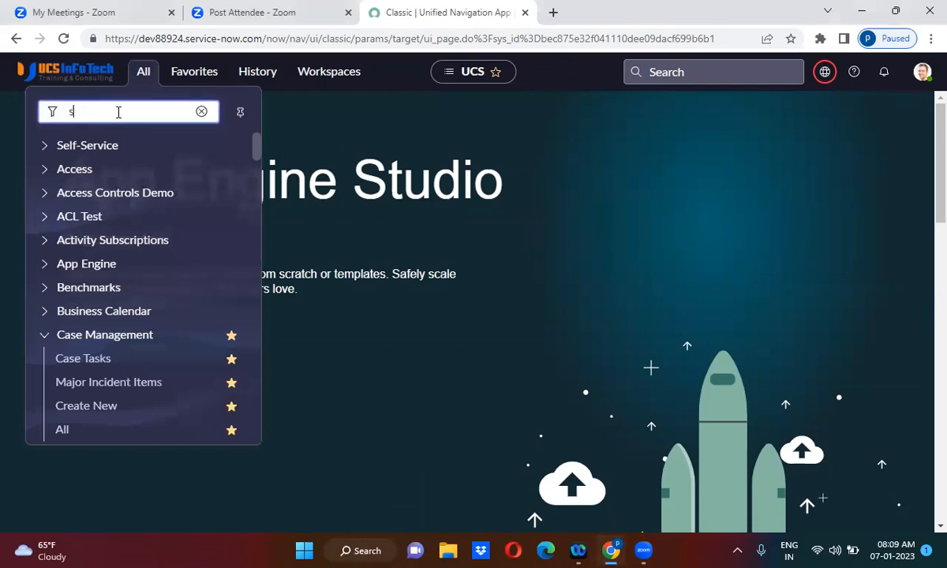
text(ys_)
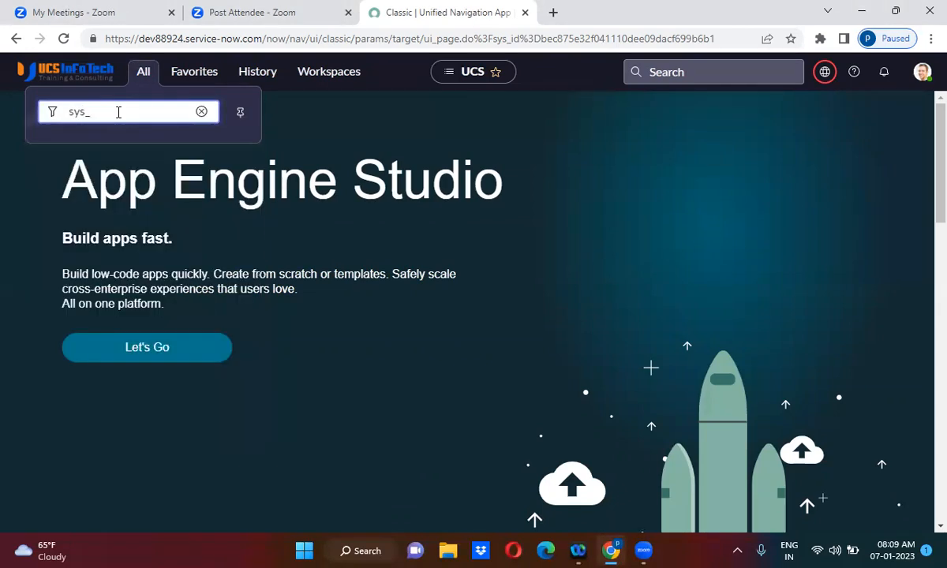
text(properties.LIST)
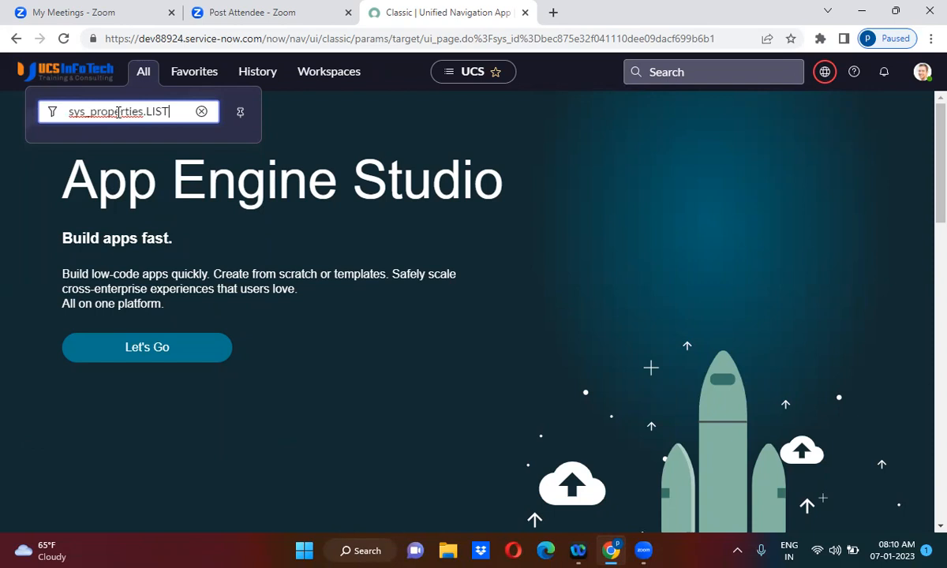
key(Return)
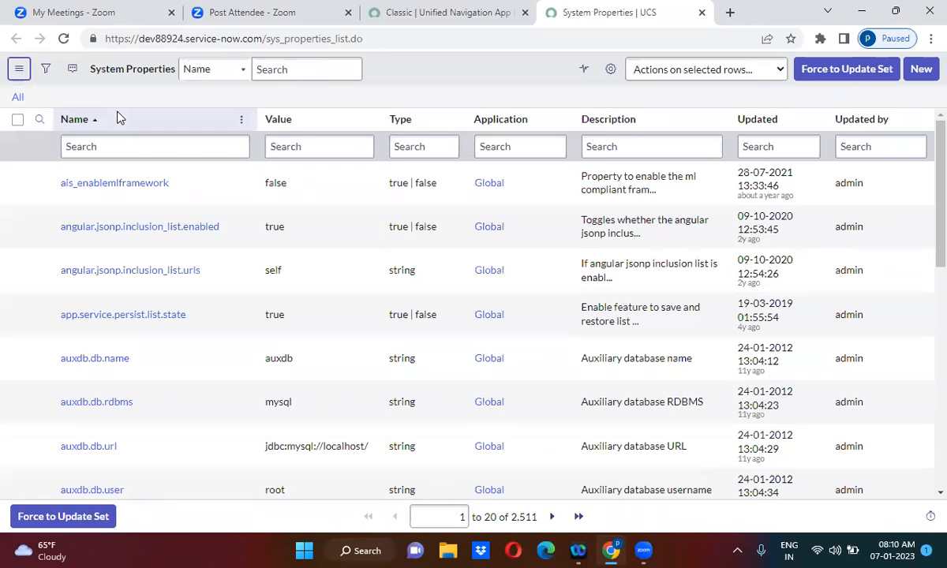
Step: Filter the system properties list to names containing polaris and scroll through the matching properties
click(145, 148)
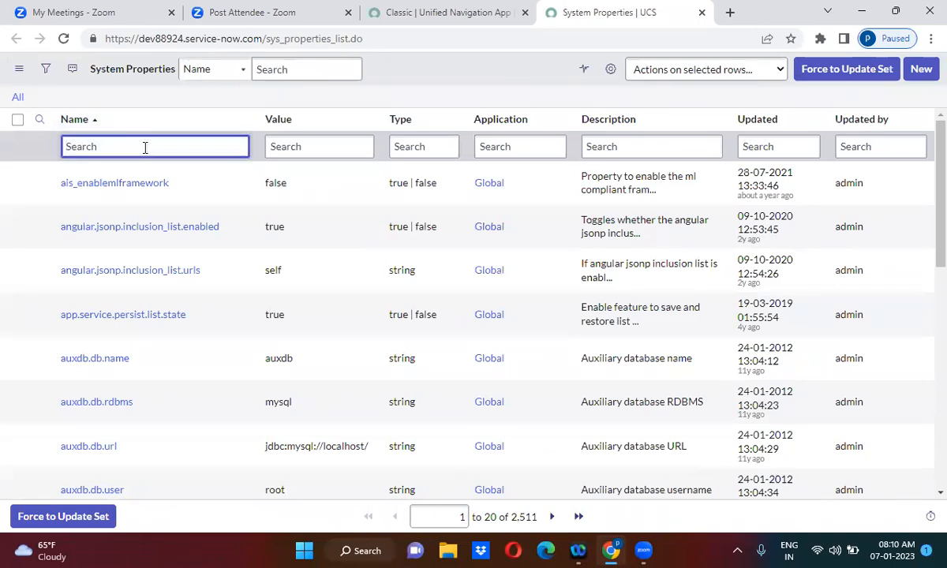
text(*polaris)
key(Return)
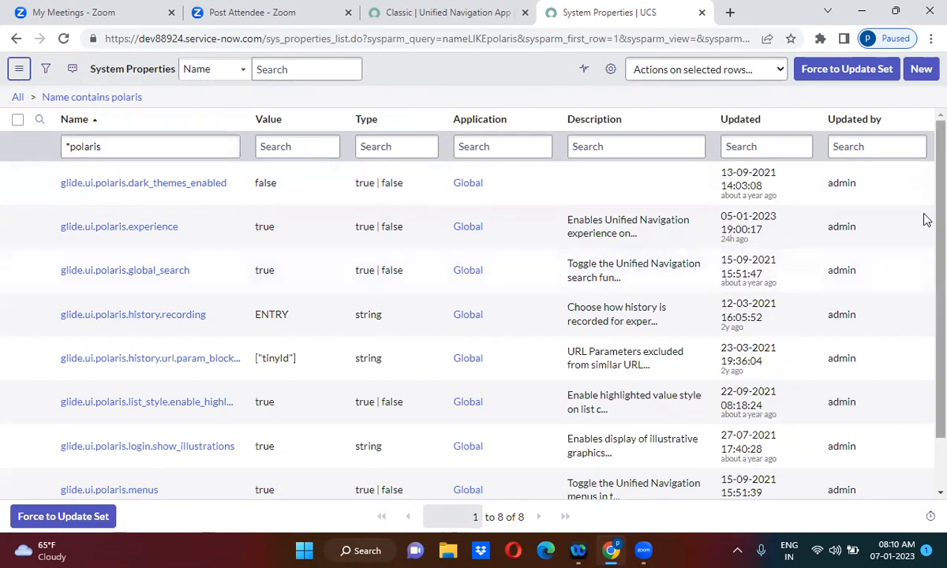
scroll(925, 237, down, 2)
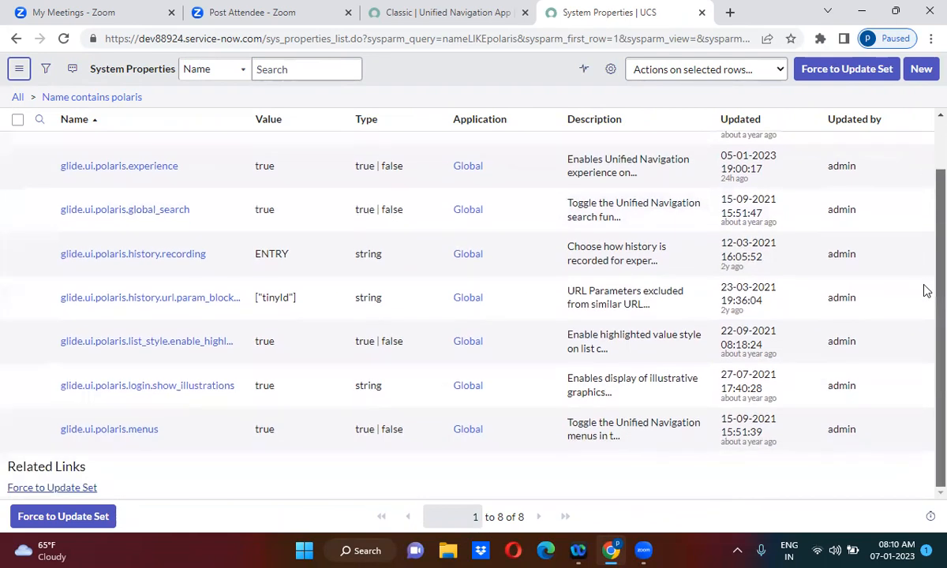
Step: Examine the Display preferences available from the user profile menu, then close the Preferences dialog
click(417, 13)
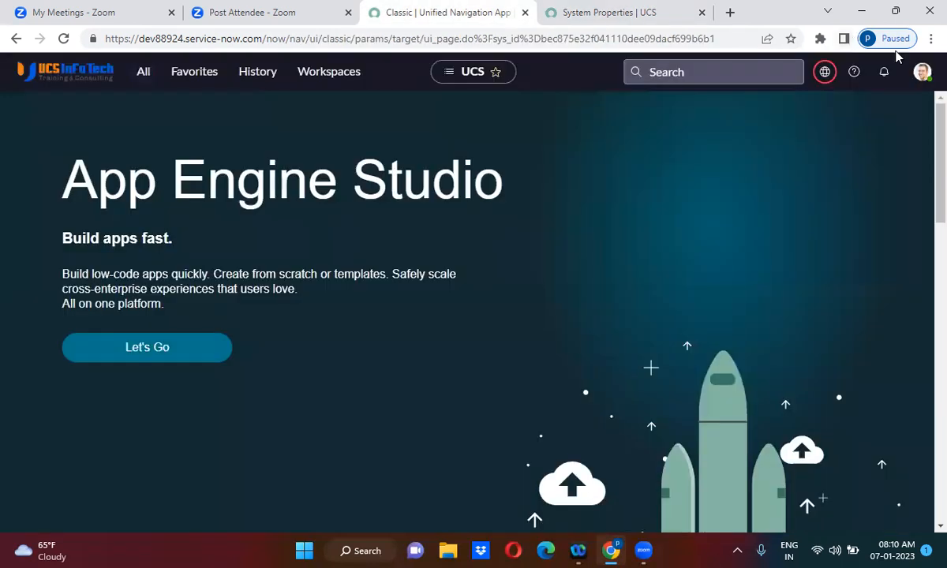
click(922, 72)
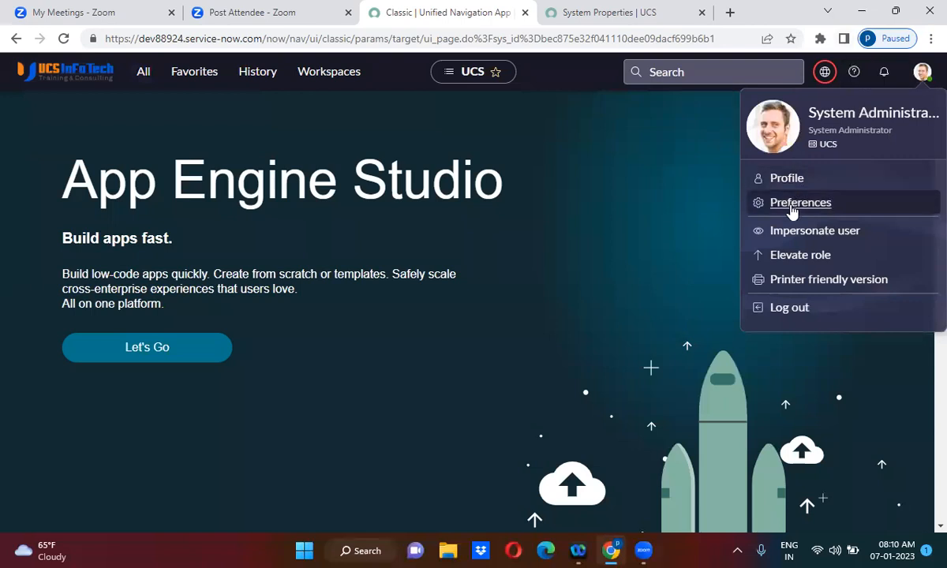
click(792, 205)
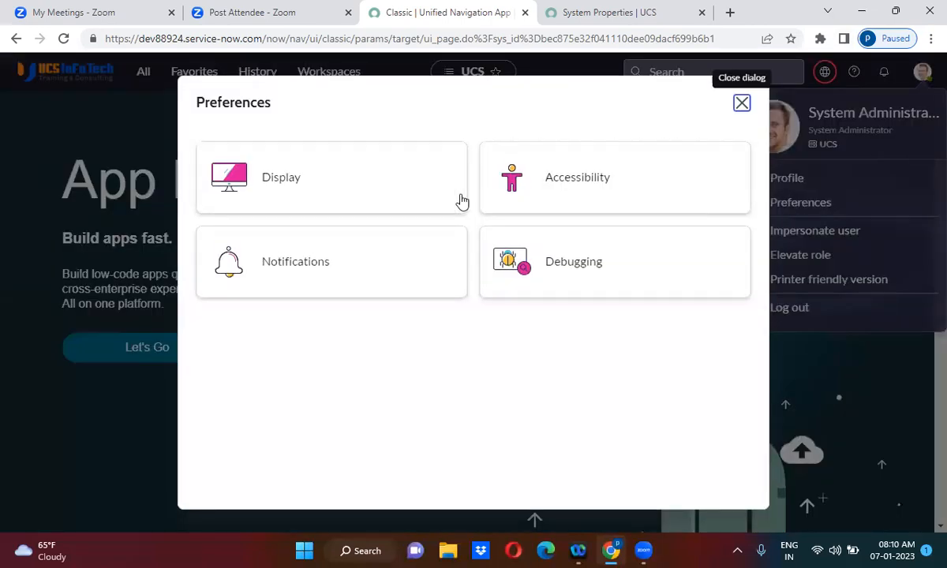
click(371, 188)
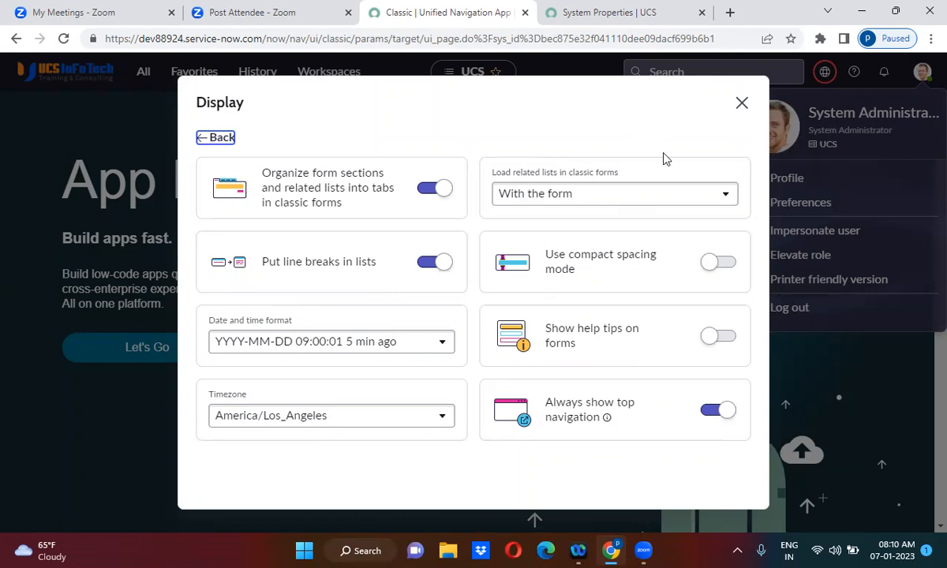
click(743, 105)
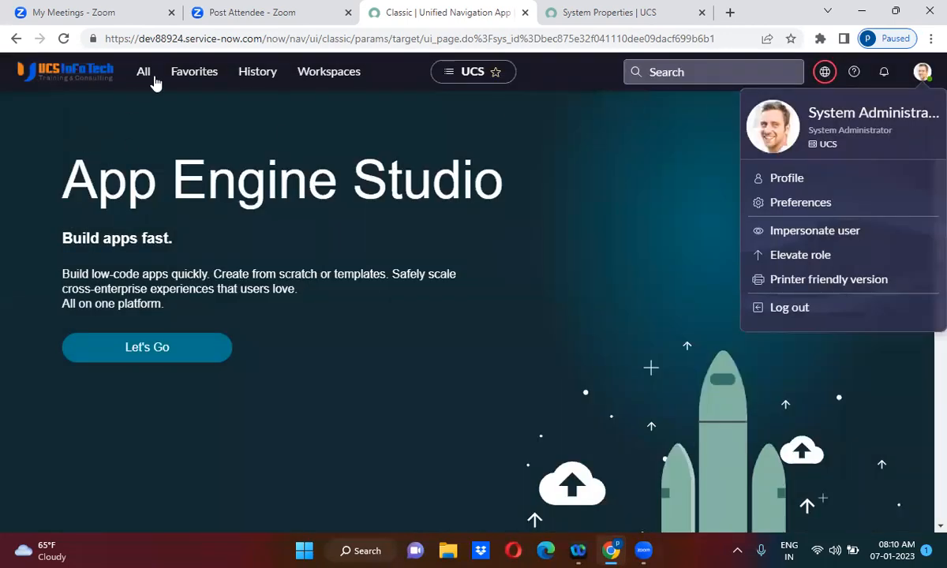
Step: Return to the System Properties list and start a new system property record
click(581, 13)
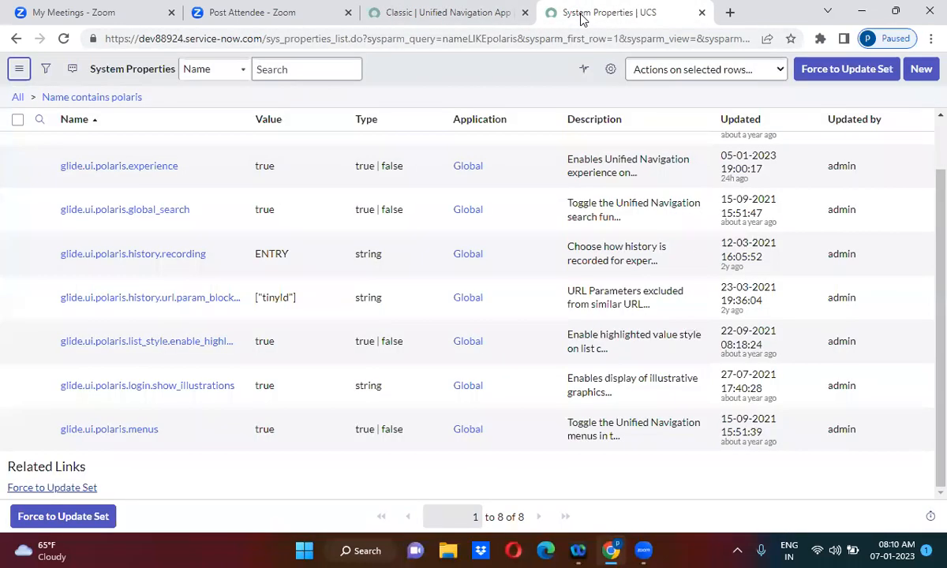
click(922, 69)
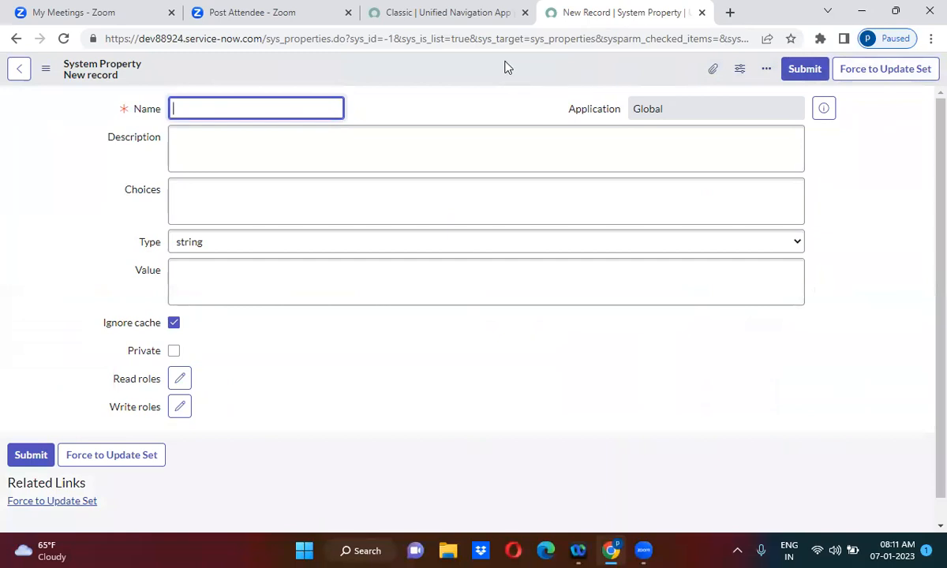
Step: Open a new browser tab and search Google for glide.ui.polaris.on_off_user_pref_enabled
click(730, 14)
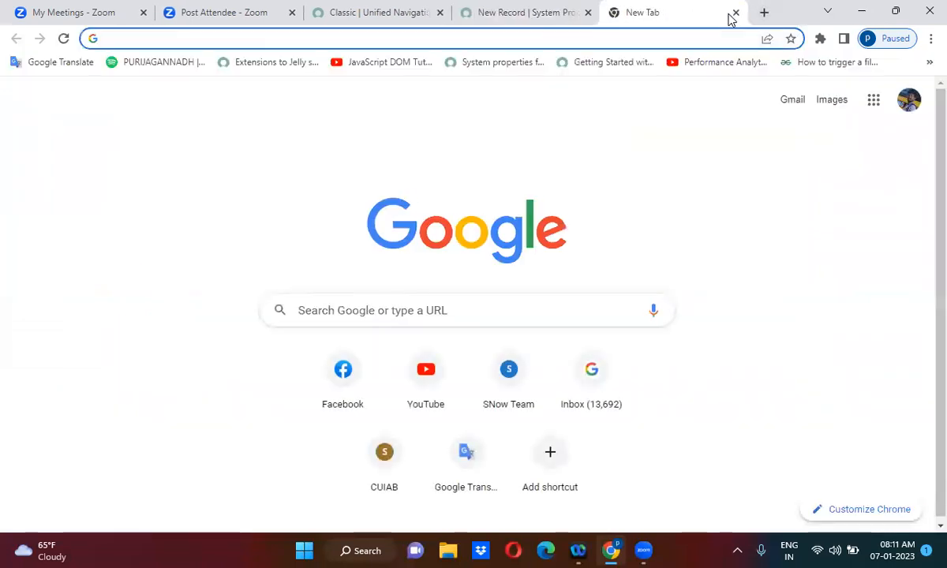
text(glide)
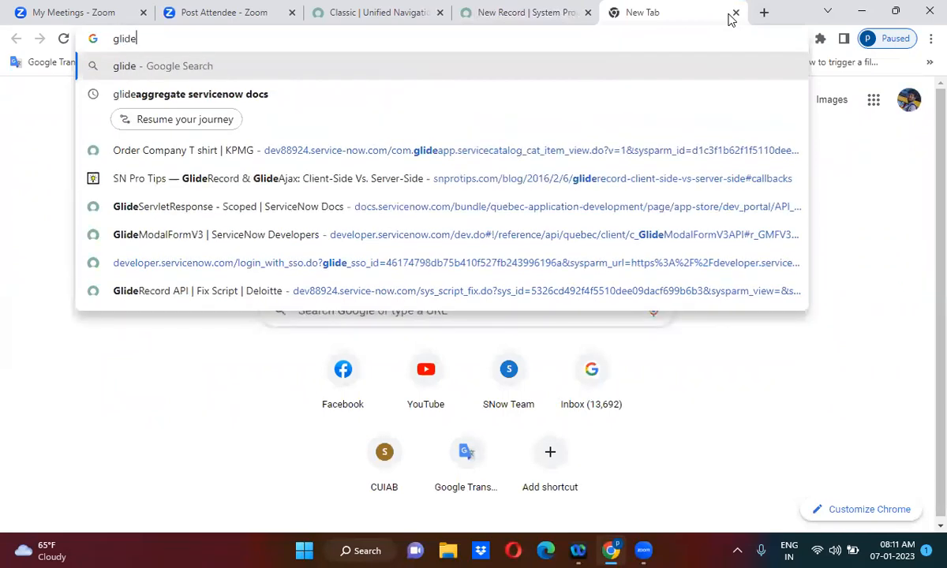
text(.ui.[p)
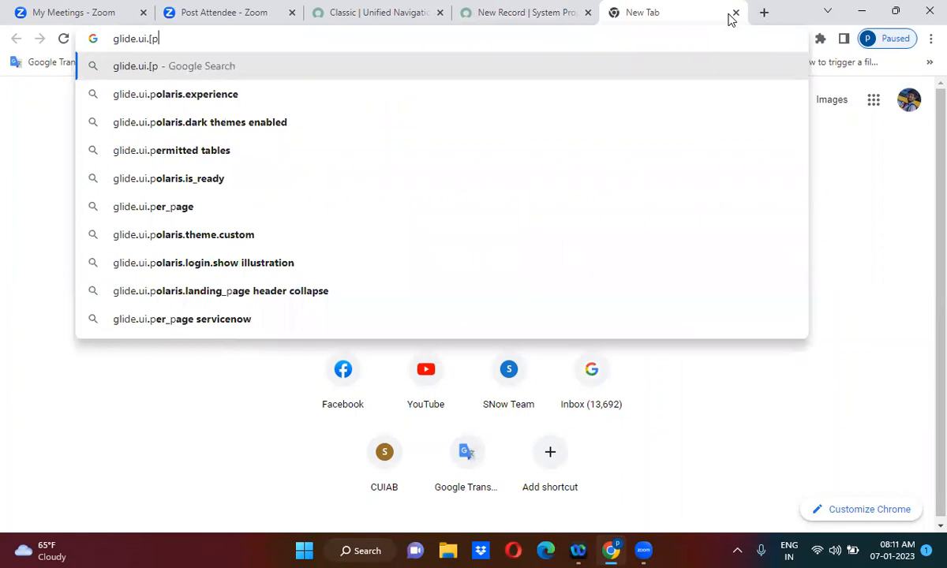
key(BackSpace)
key(BackSpace)
text(pola)
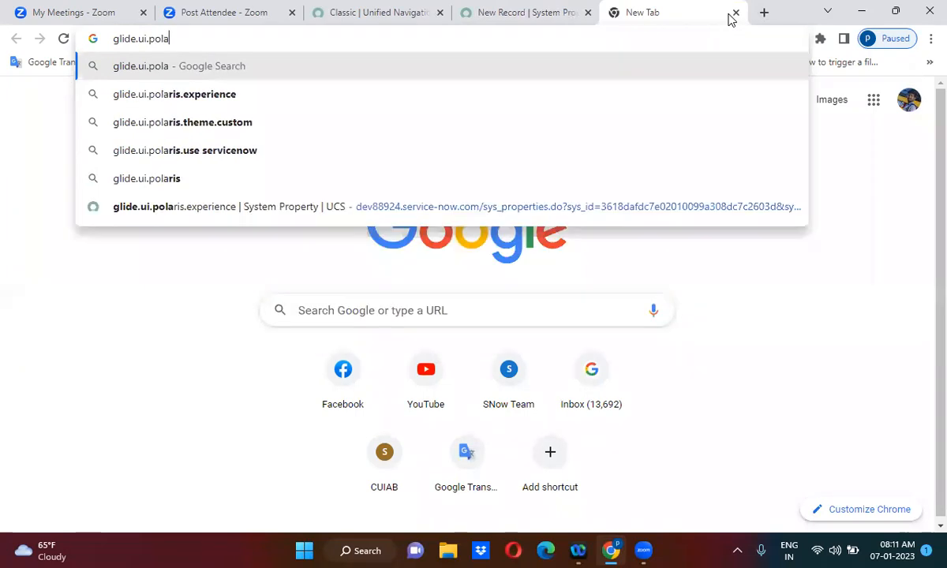
text(ris.)
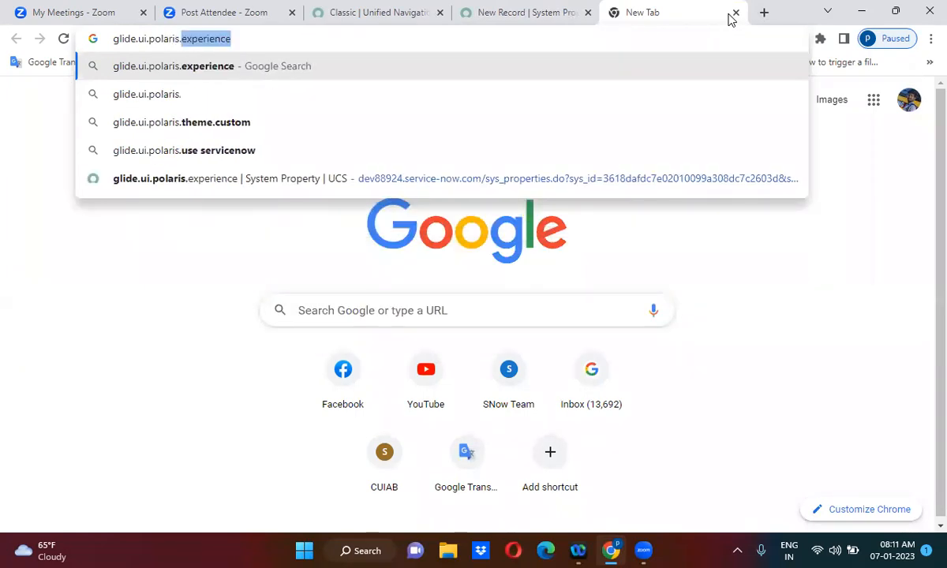
text(on)
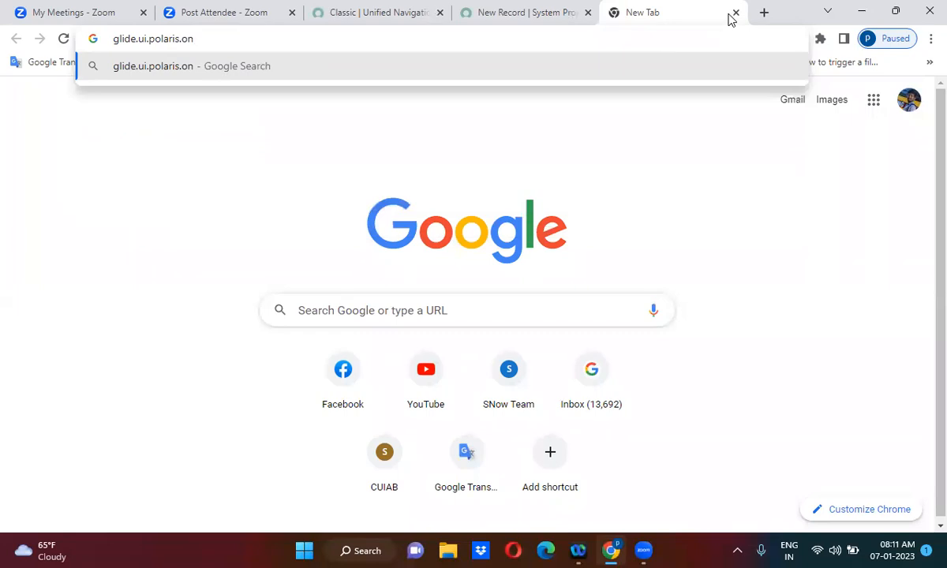
text(_off_)
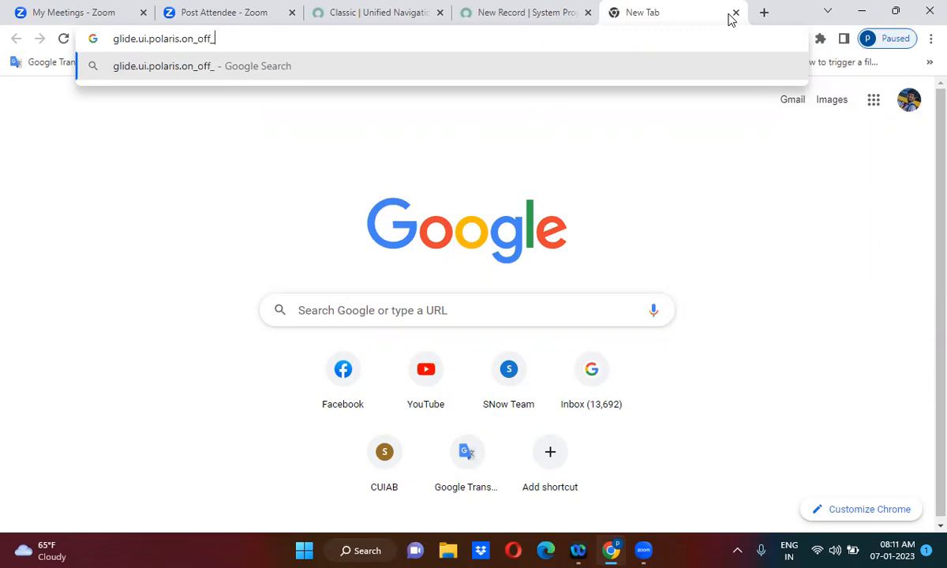
text(user_pref)
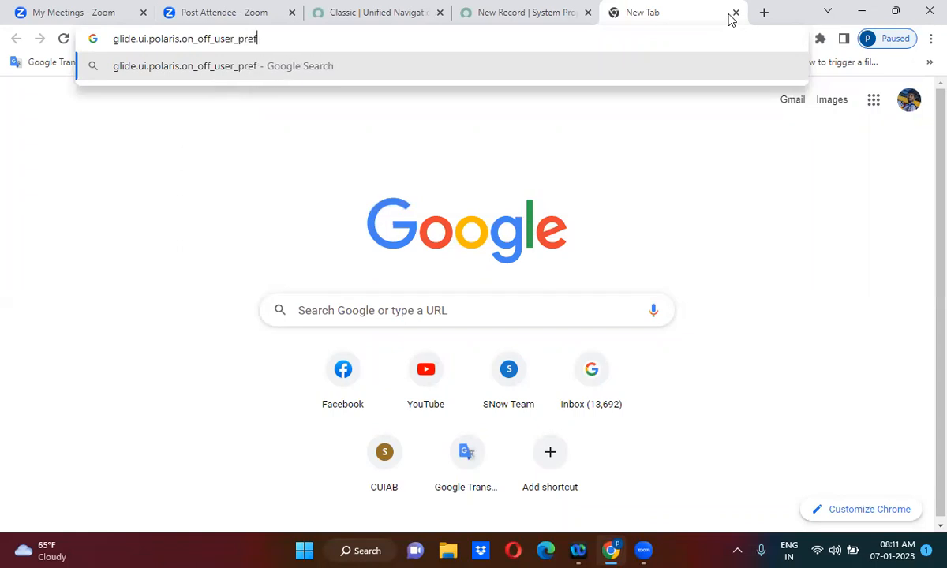
text(_)
text(enabled)
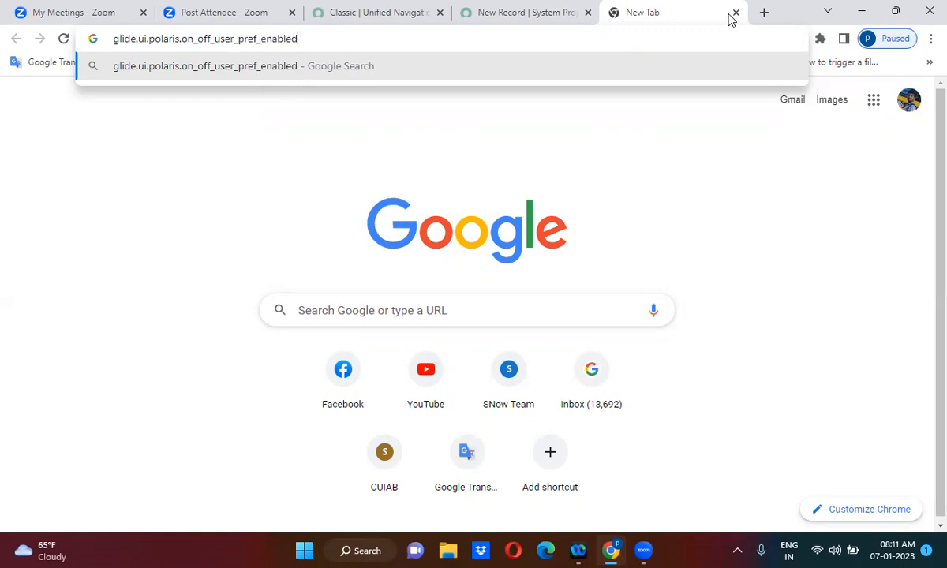
key(Return)
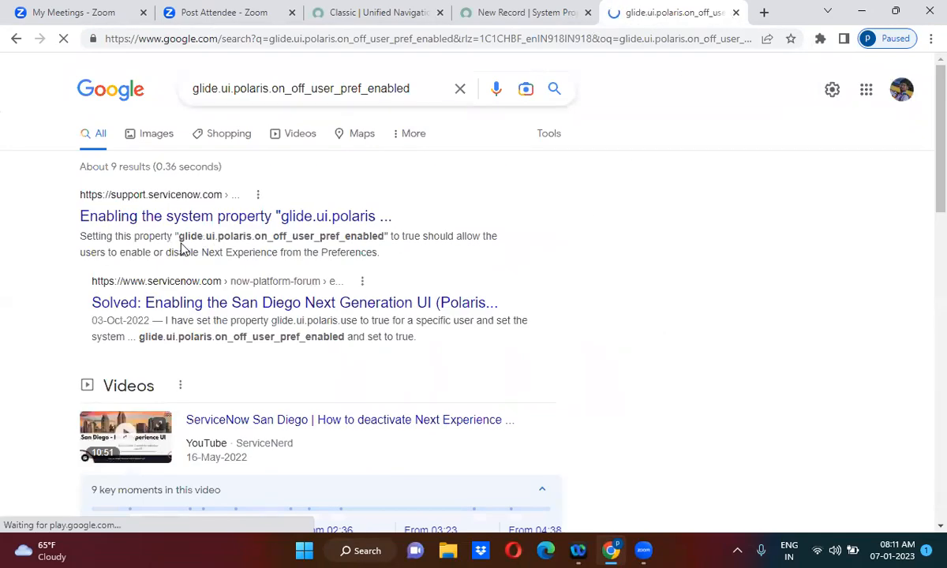
Step: Copy the property name from the search result and enter glide.ui.polaris.on_off_user_pref_enabled as the new property's Name
drag(177, 241, 385, 239)
key(ctrl+c)
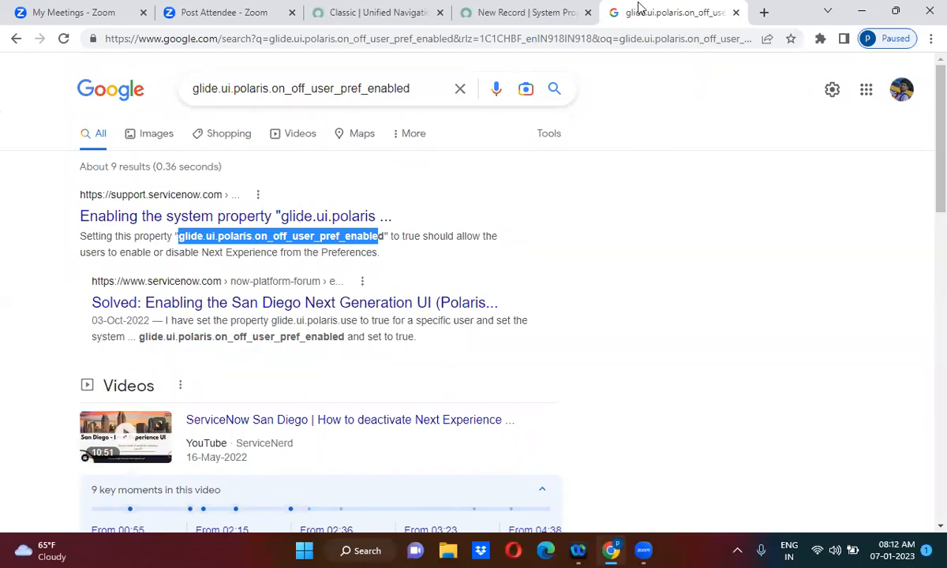
click(526, 10)
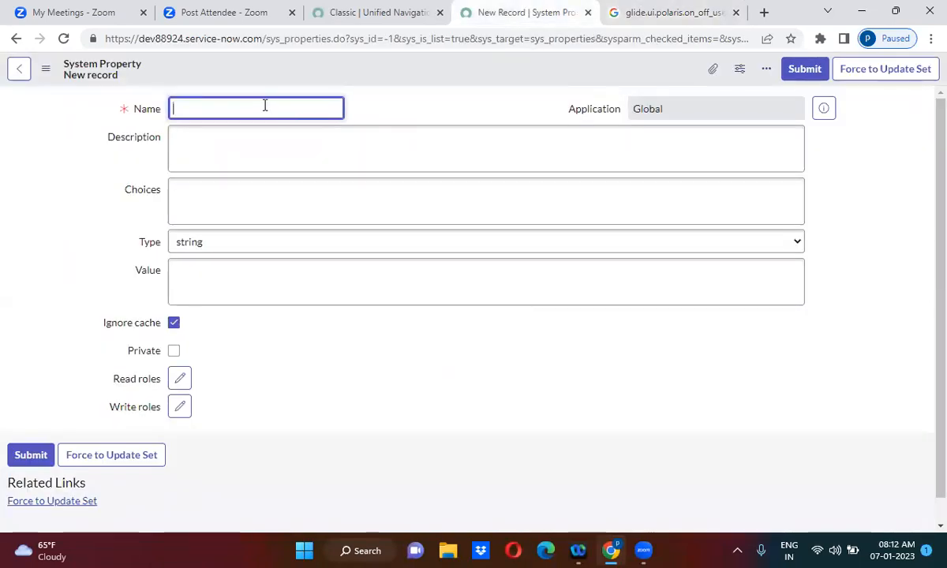
key(ctrl+v)
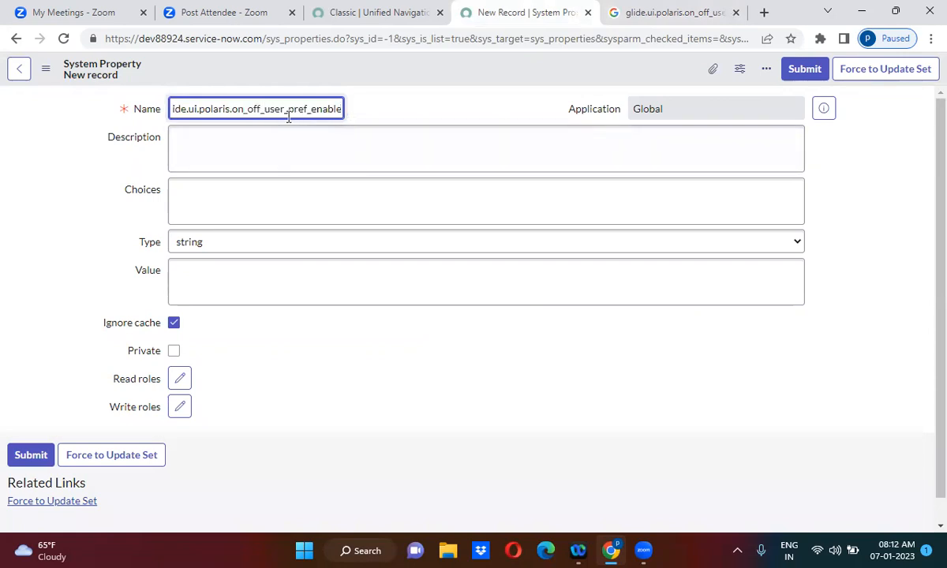
click(653, 17)
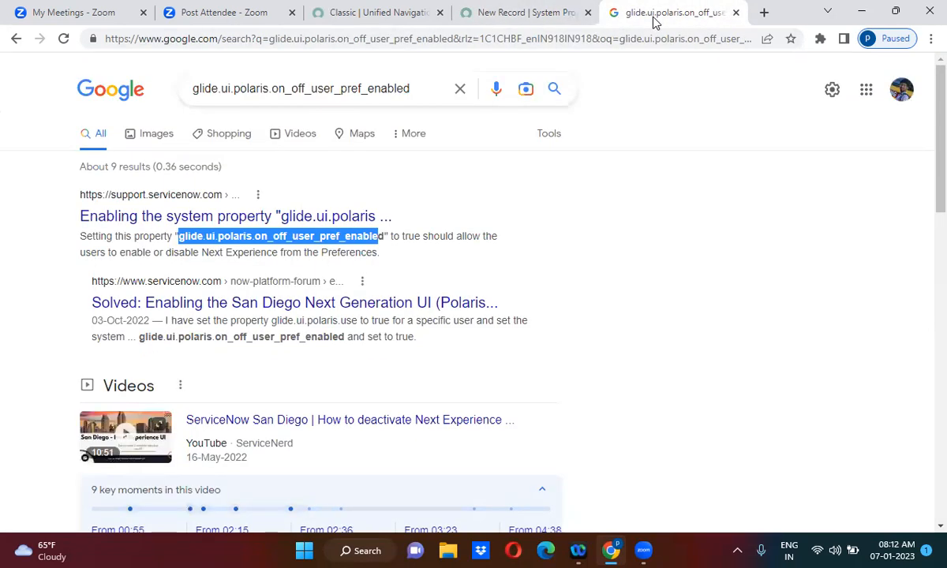
click(490, 11)
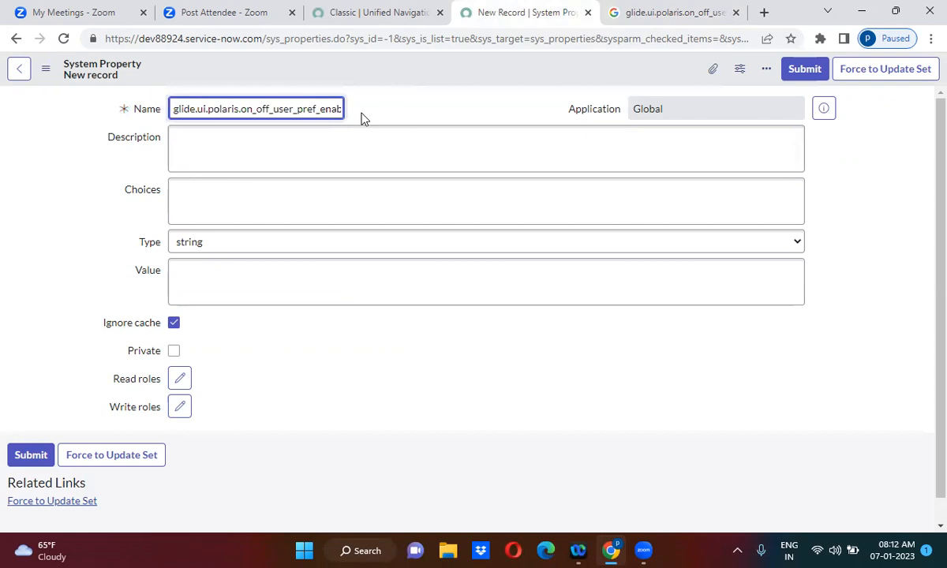
text(le)
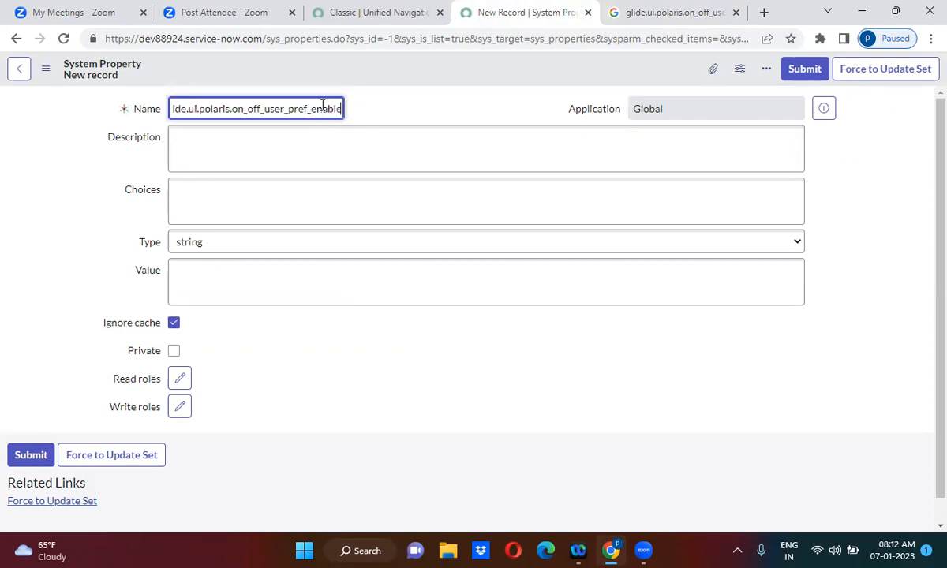
text(d)
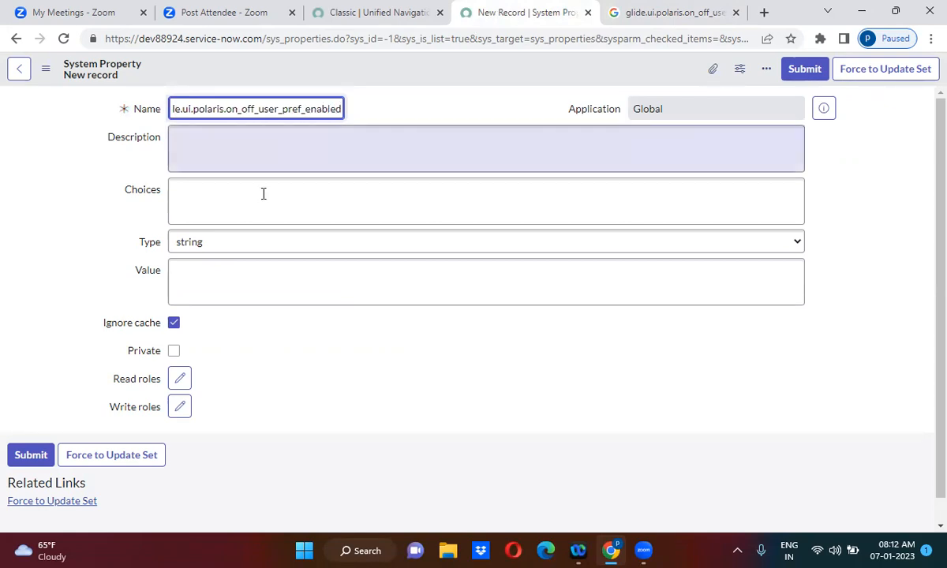
Step: Set the property's Type to true | false and its Value to true
click(230, 245)
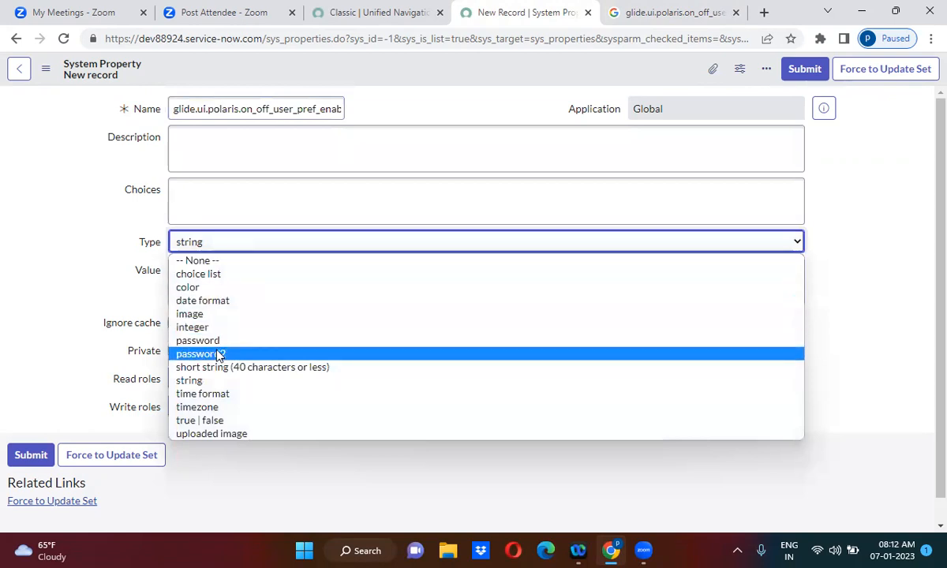
text(true | false)
key(Return)
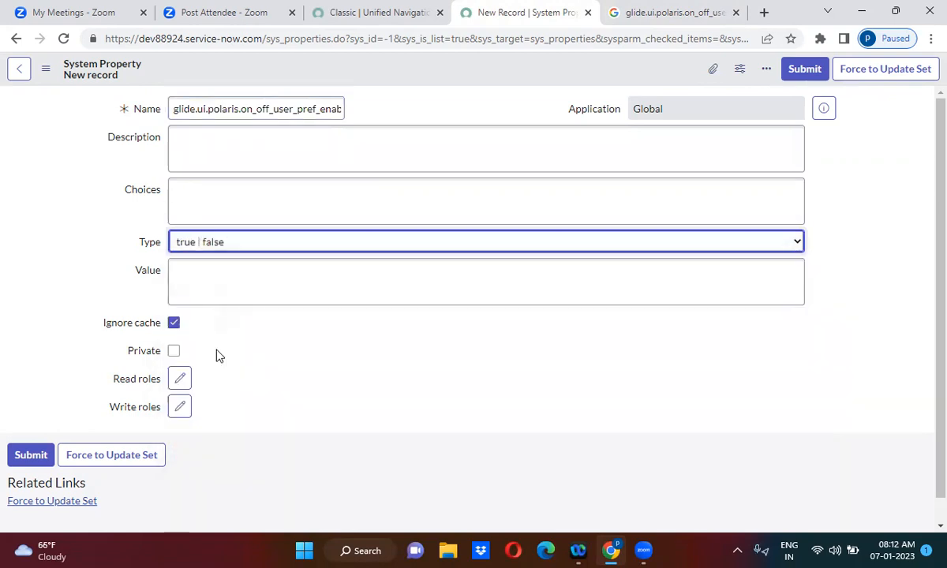
click(189, 279)
text(tru)
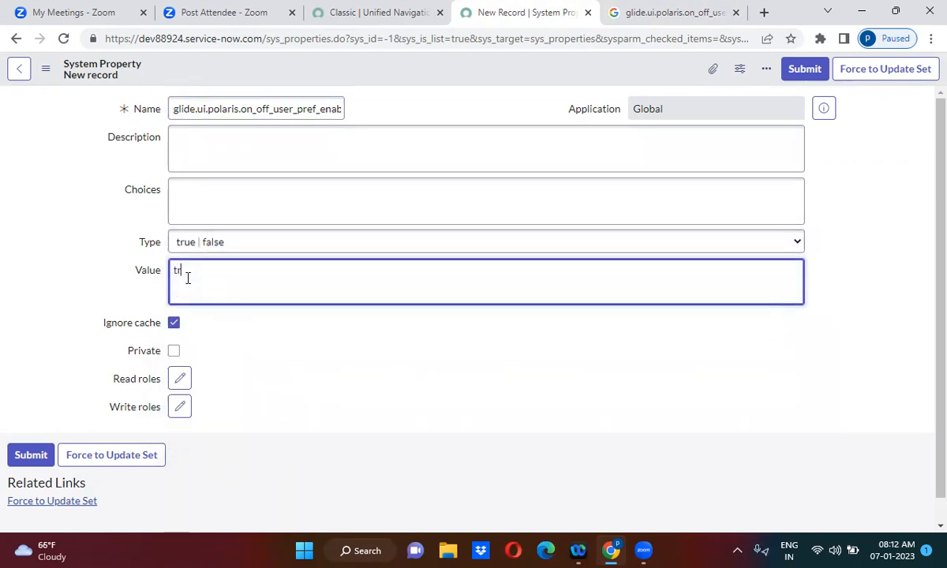
text(e)
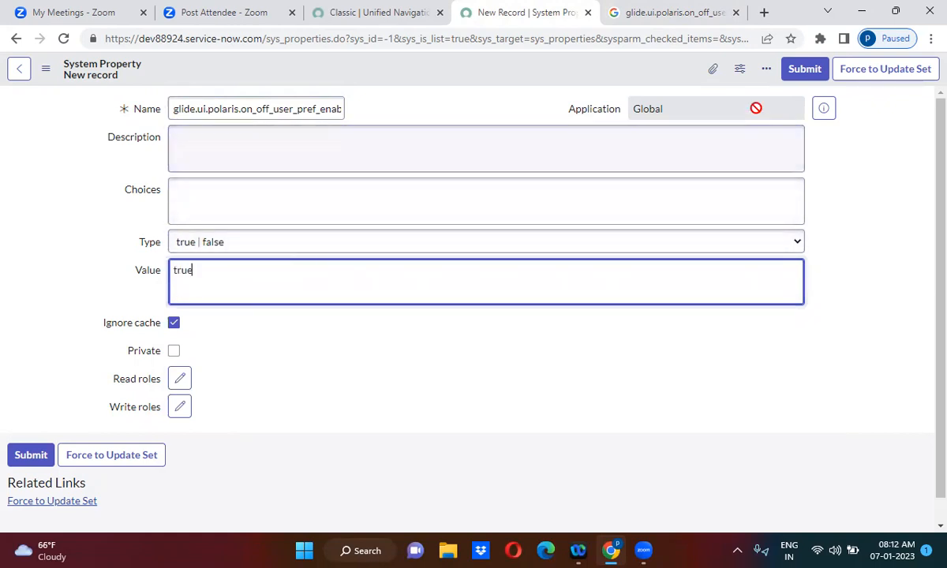
Step: Submit the new system property record and check it in the filtered properties list
click(811, 70)
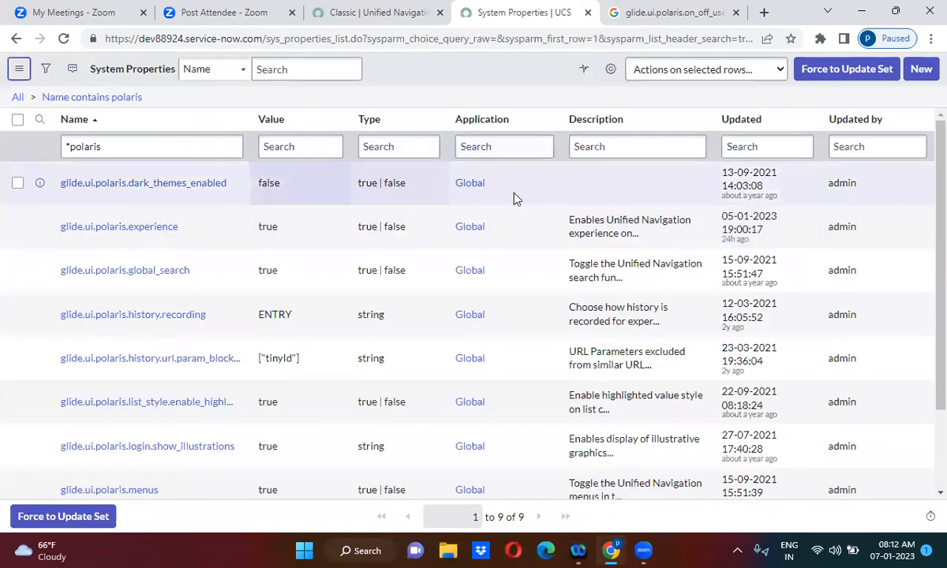
scroll(915, 316, down, 2)
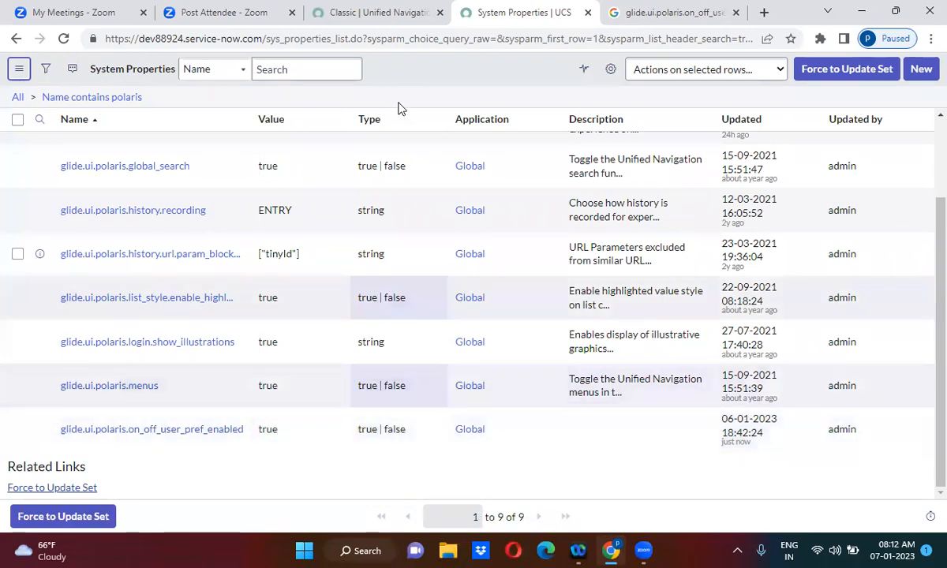
Step: Switch to the Unified Navigation tab, log out, and log back in with the admin username and password
click(387, 12)
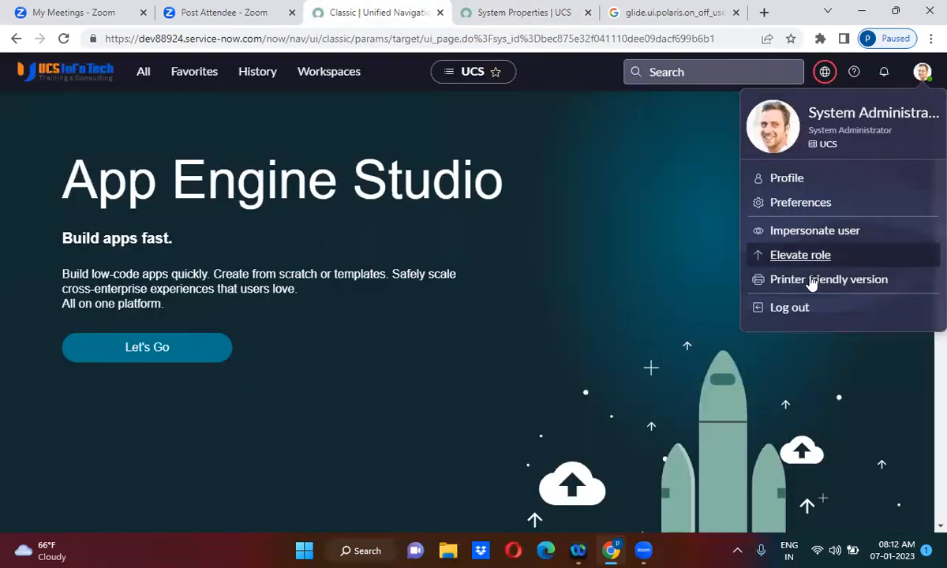
click(795, 310)
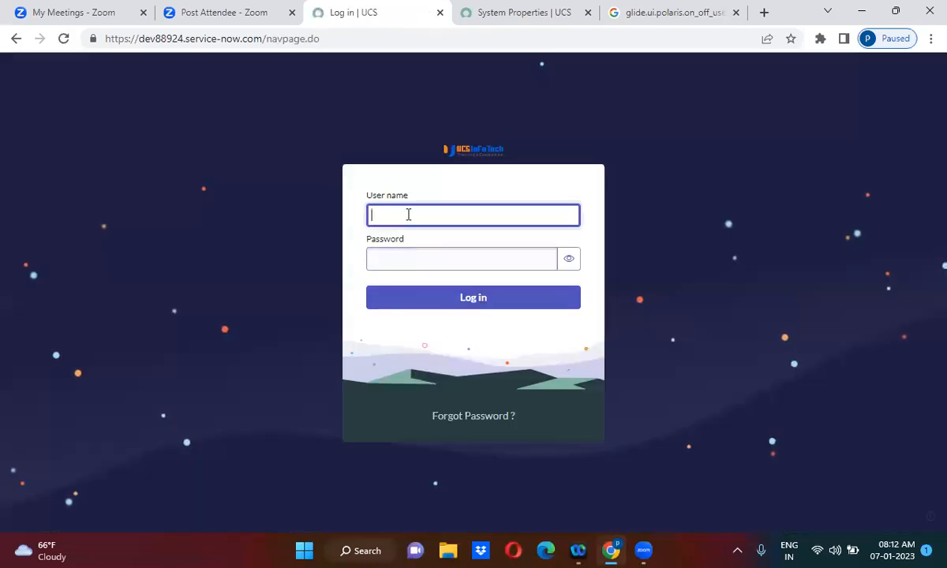
click(409, 214)
text(admin)
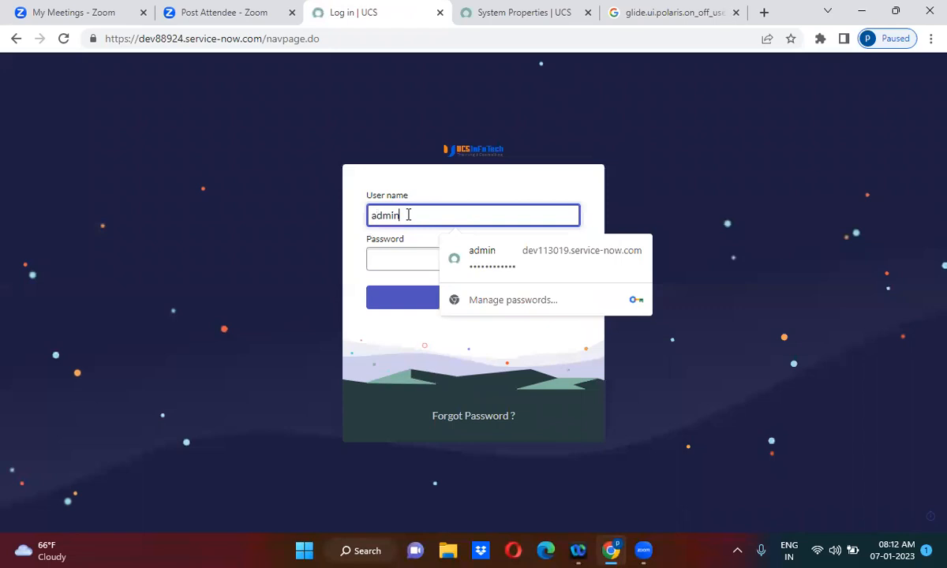
key(Tab)
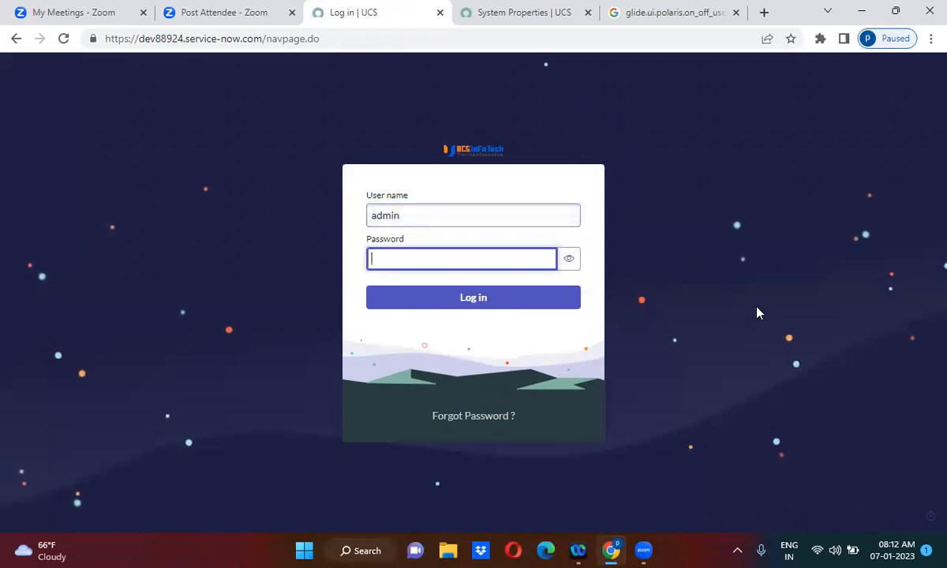
text(•)
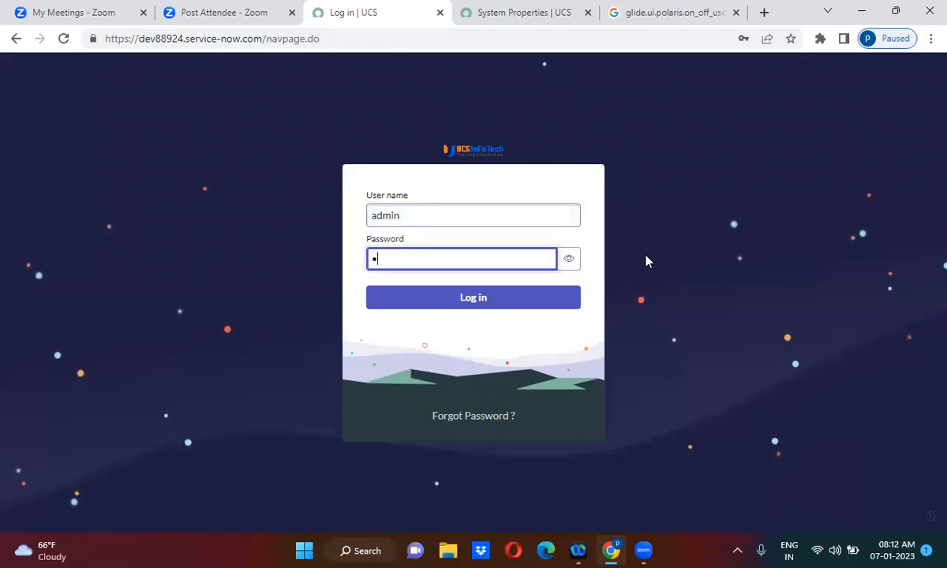
text(•••••)
text(12)
click(464, 304)
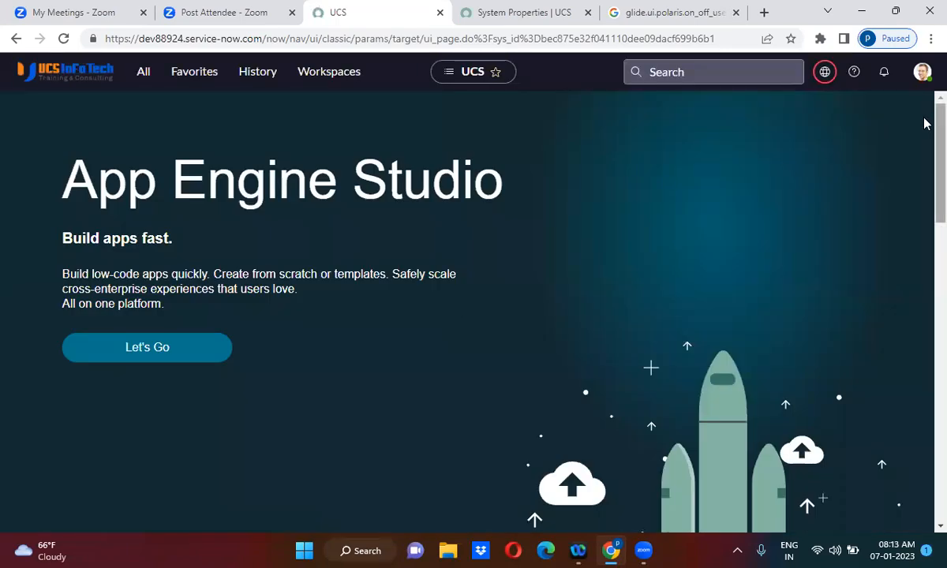
Step: Open the Display preferences and switch on the Turn Off Next Experience toggle
click(922, 73)
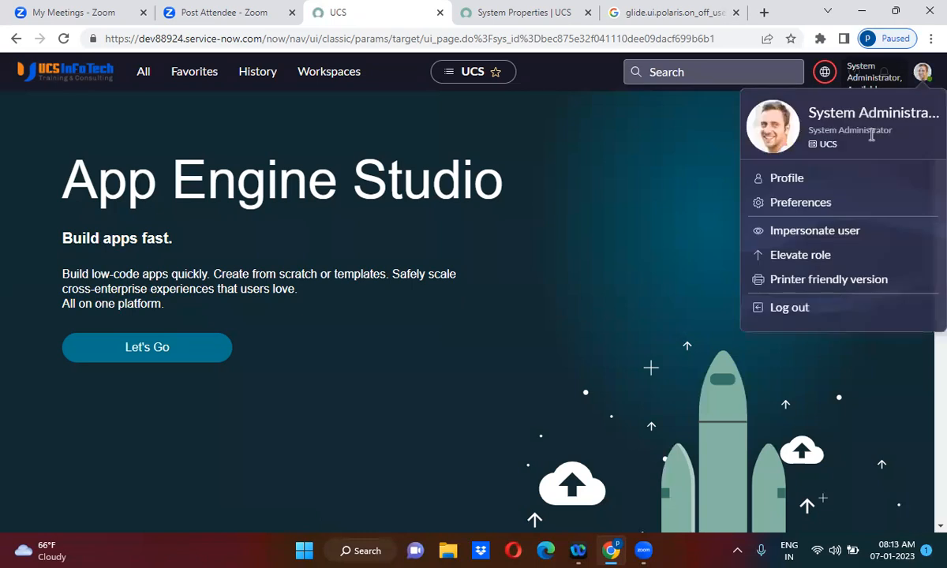
click(812, 203)
click(332, 206)
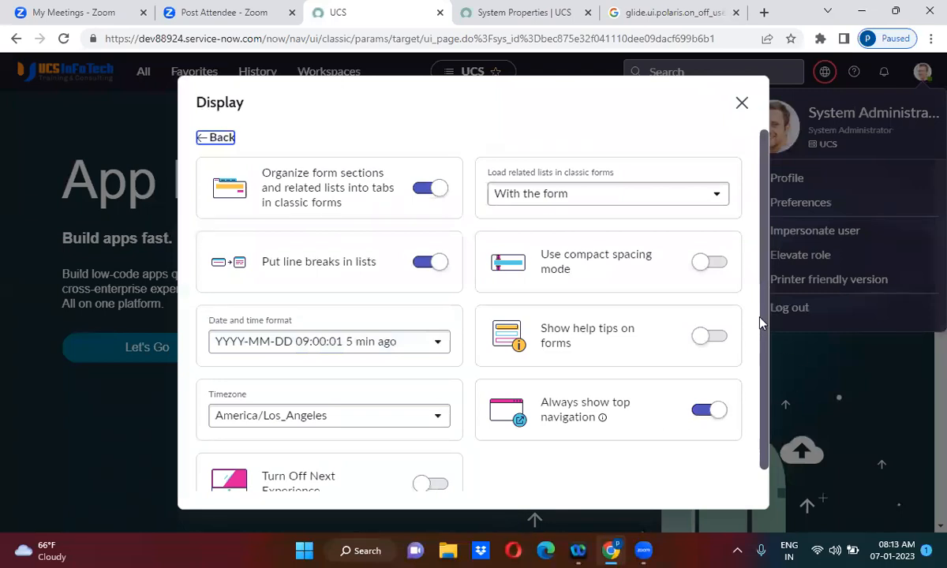
scroll(762, 397, down, 1)
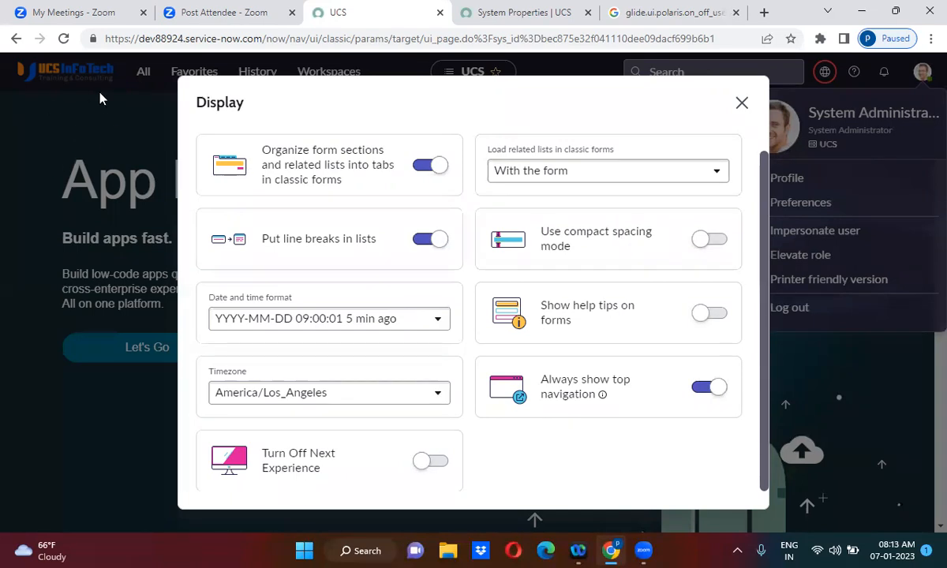
click(432, 468)
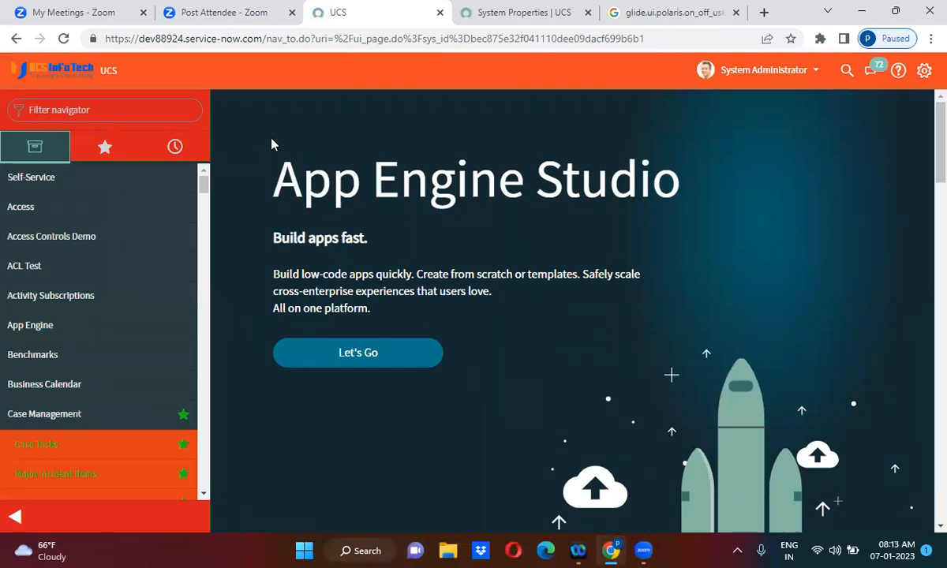
Step: Open system settings and turn Next Experience back on
click(927, 73)
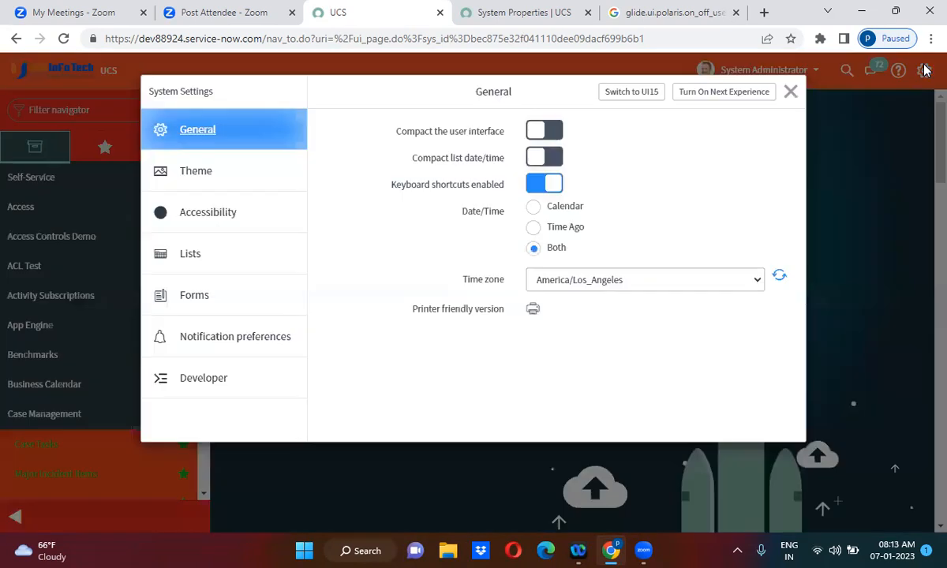
click(713, 95)
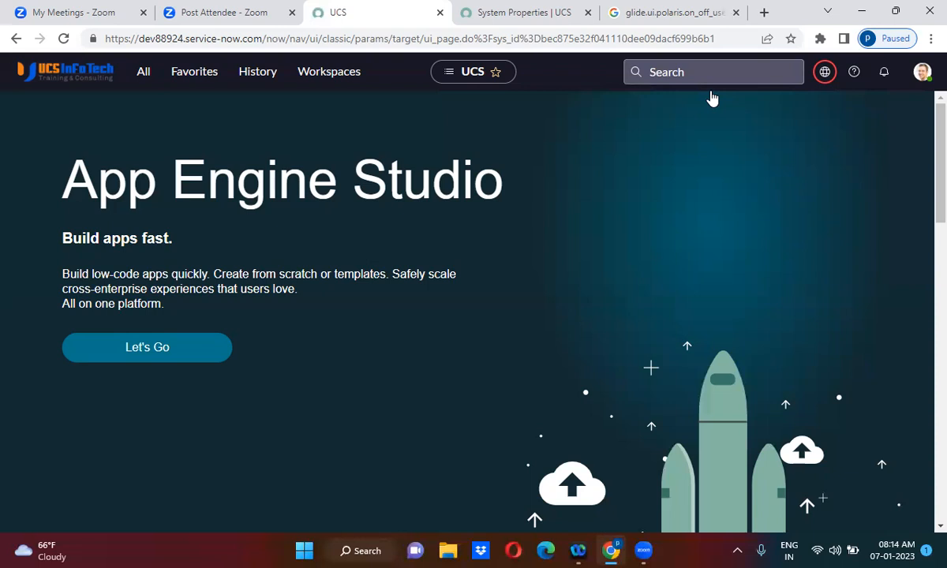
Step: Open the Display preferences again and switch on the Turn Off Next Experience toggle
click(922, 72)
click(799, 203)
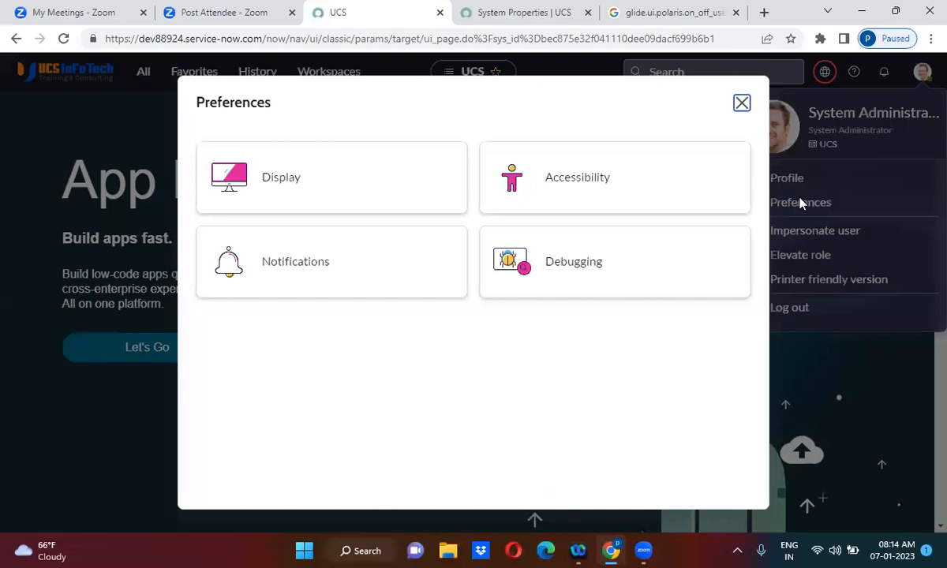
click(332, 185)
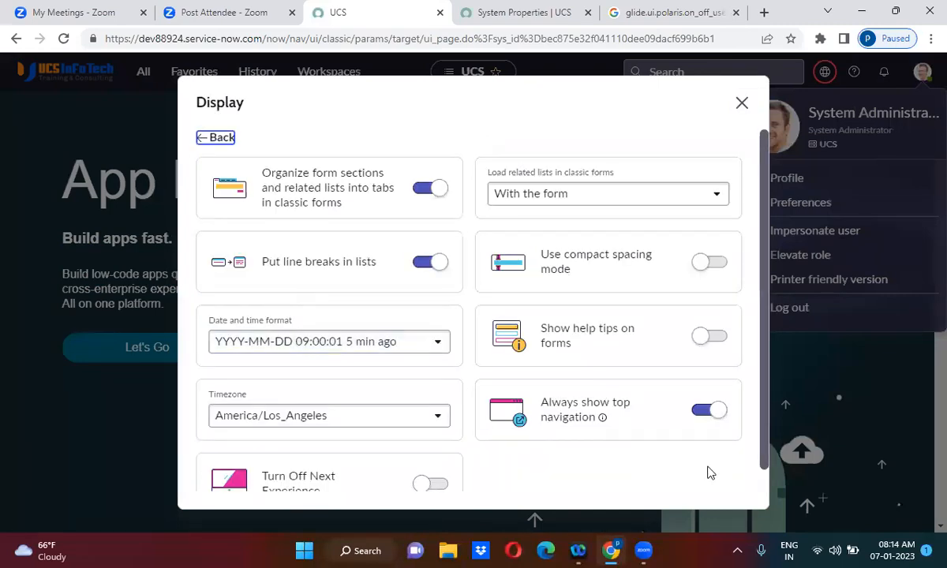
scroll(709, 472, down, 1)
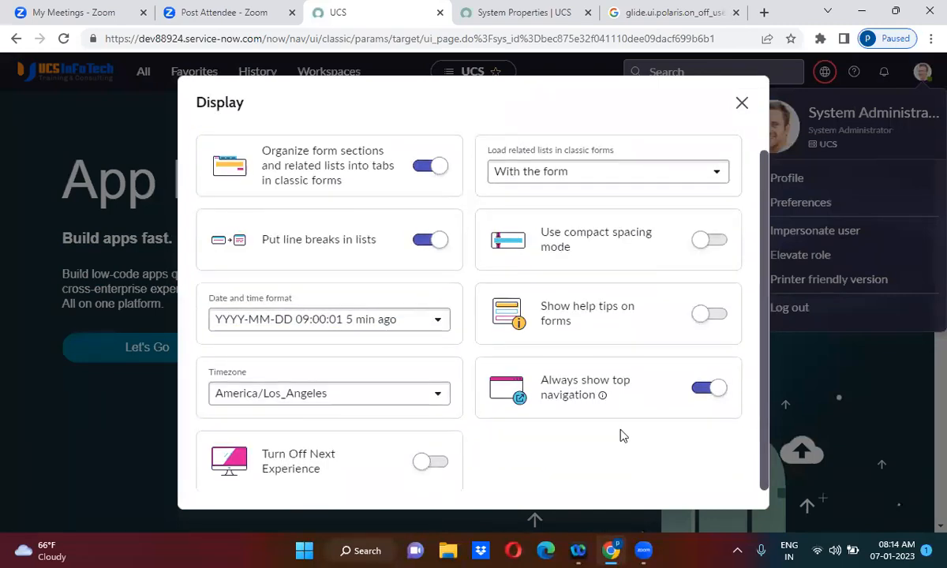
click(432, 464)
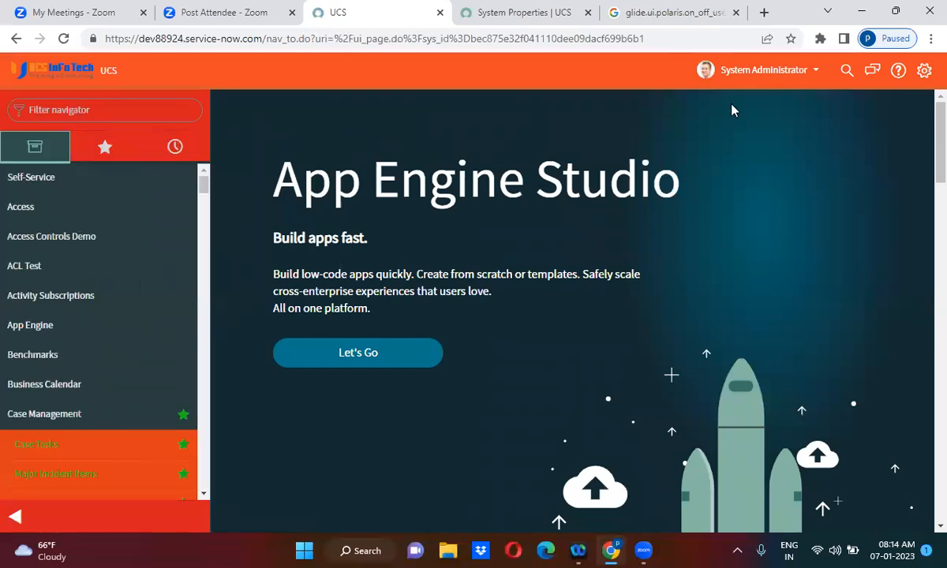
Step: Open system settings and switch the interface to UI15
click(924, 72)
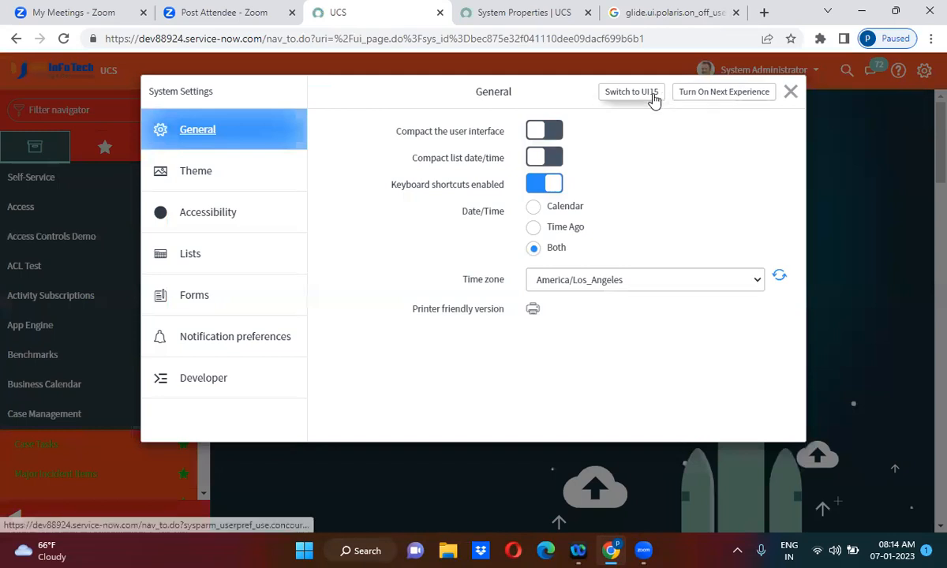
click(626, 96)
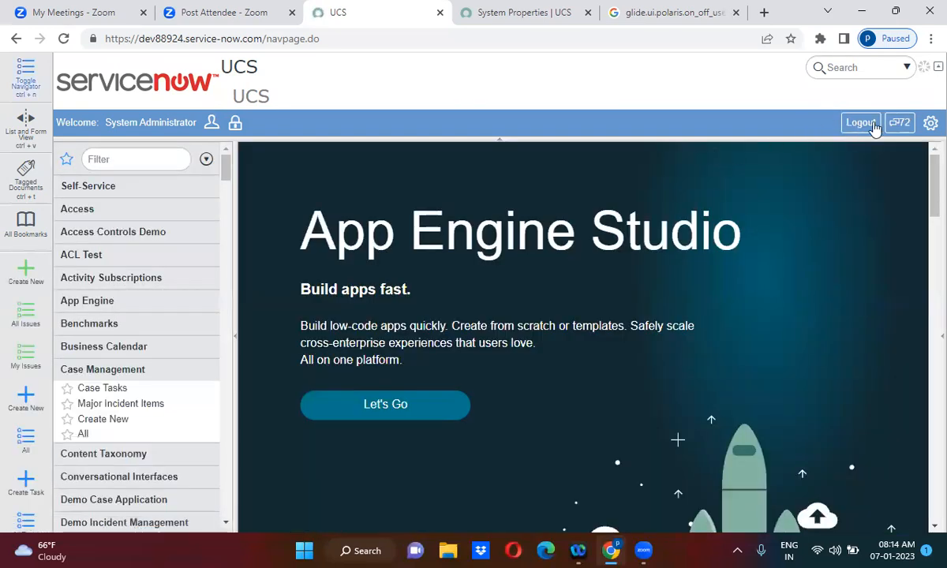
Step: Open the UI15 settings and switch the interface back to UI16
click(930, 124)
click(830, 181)
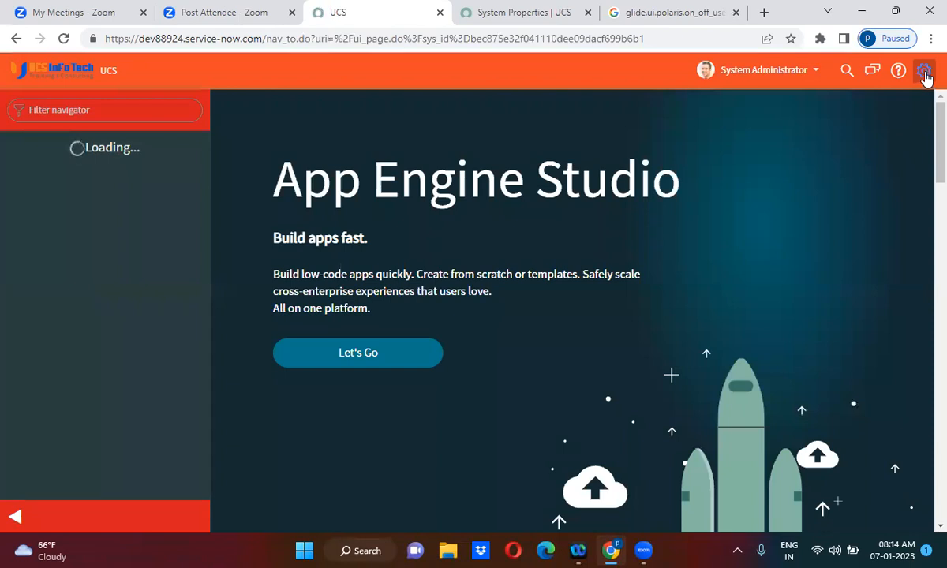
Step: Open system settings and turn on Next Experience
click(924, 70)
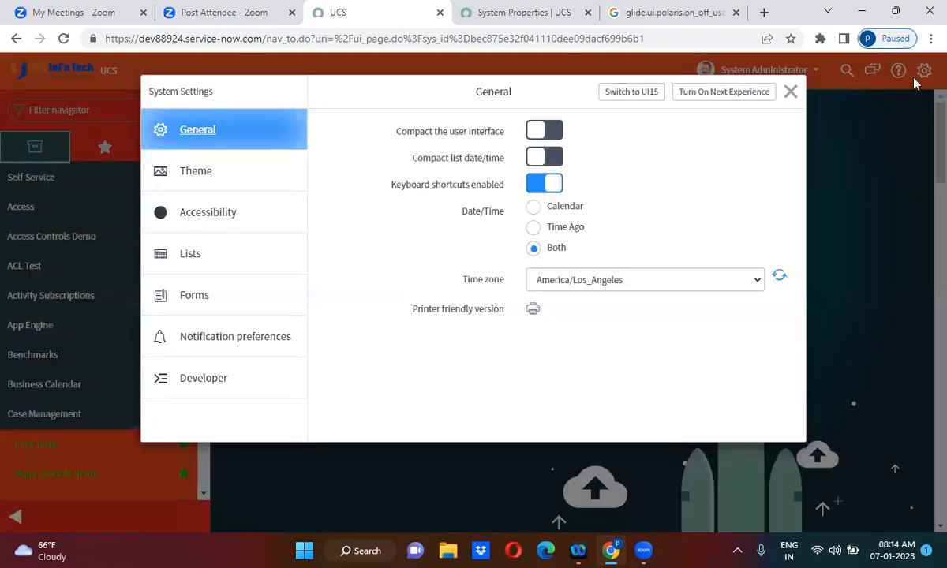
click(708, 93)
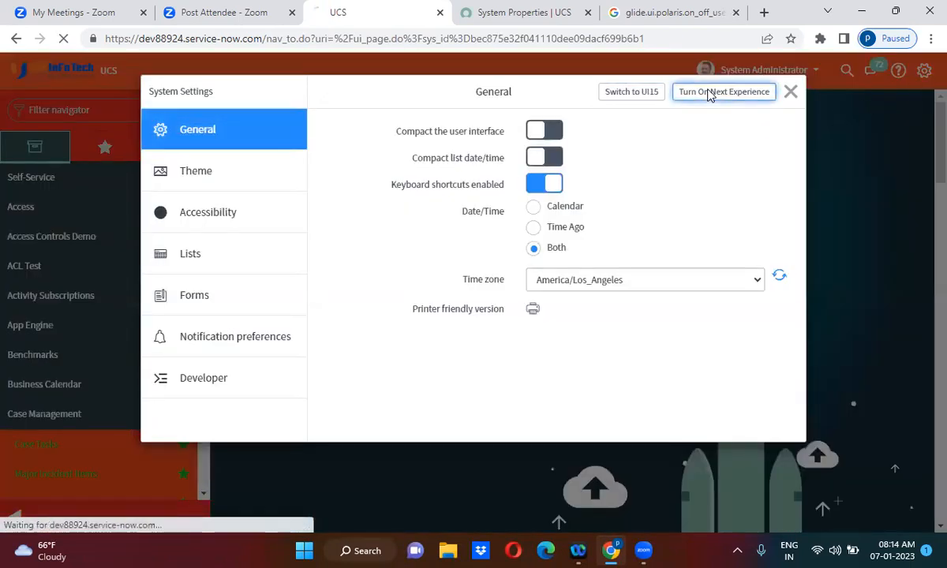